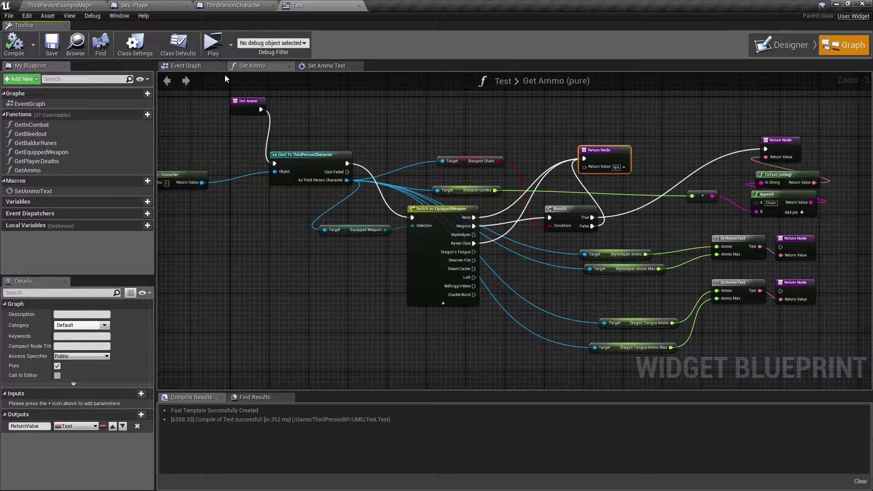
Inspect the Get Ammo entry node and the Ammo text block's binding in the widget layout.
mouse_move(252, 258)
right_down()
mouse_move(263, 266)
mouse_move(302, 254)
mouse_move(280, 251)
right_up()
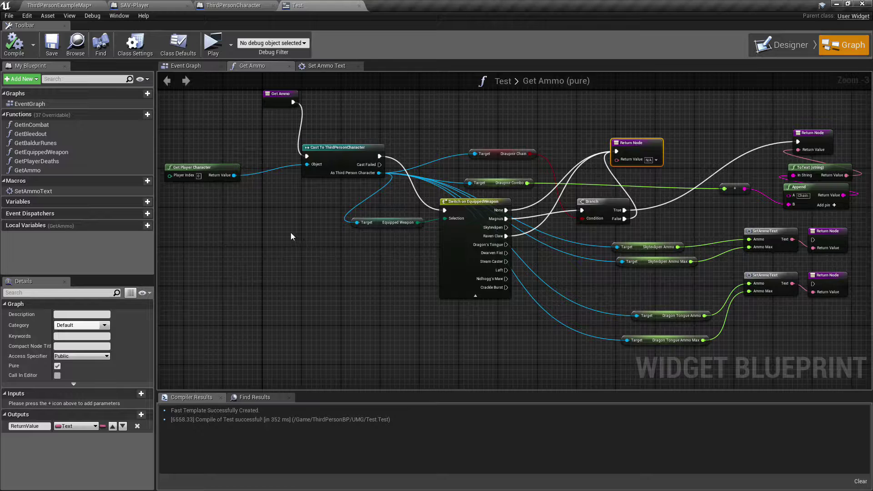
scroll(291, 232, up, 2)
mouse_move(290, 232)
right_down()
mouse_move(317, 307)
mouse_move(333, 302)
right_up()
click(324, 129)
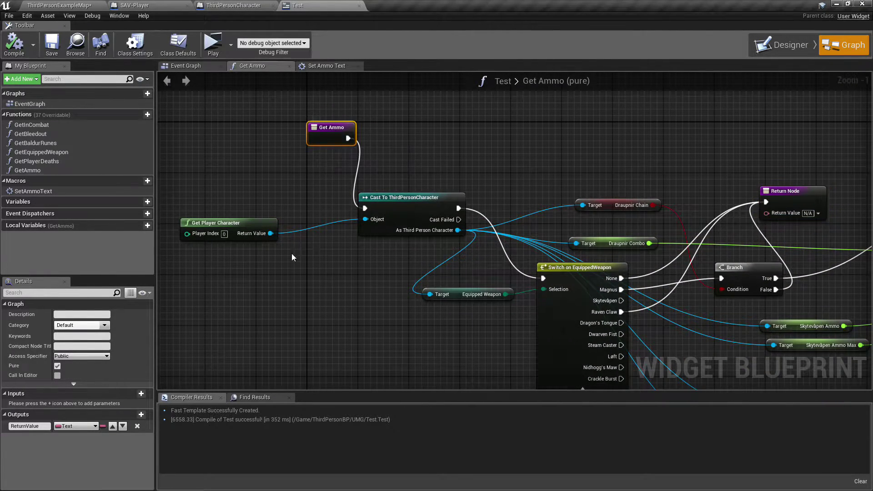
click(786, 46)
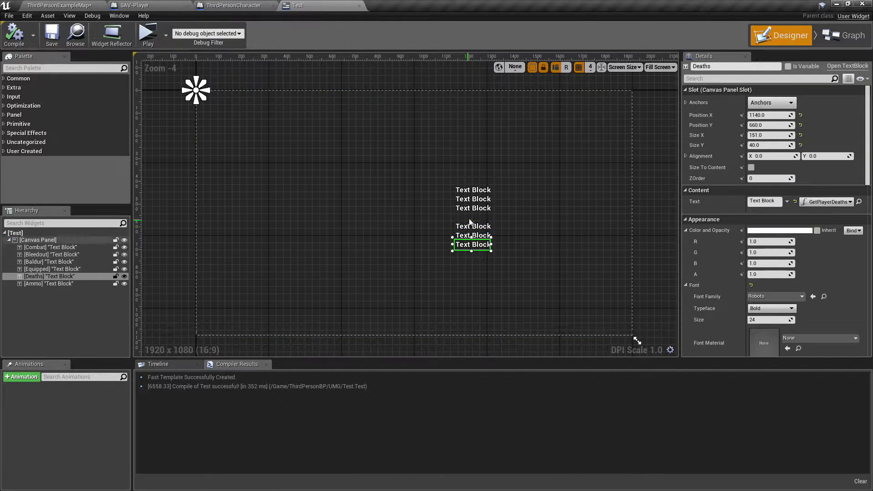
click(473, 198)
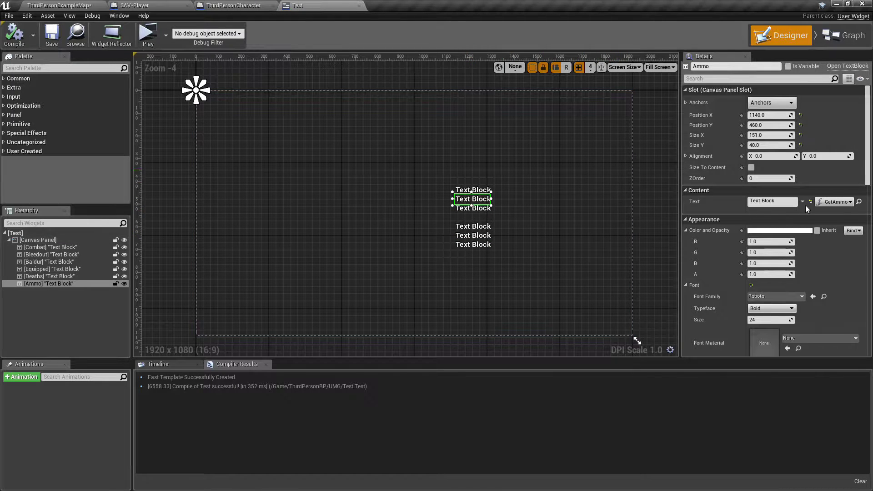
click(845, 36)
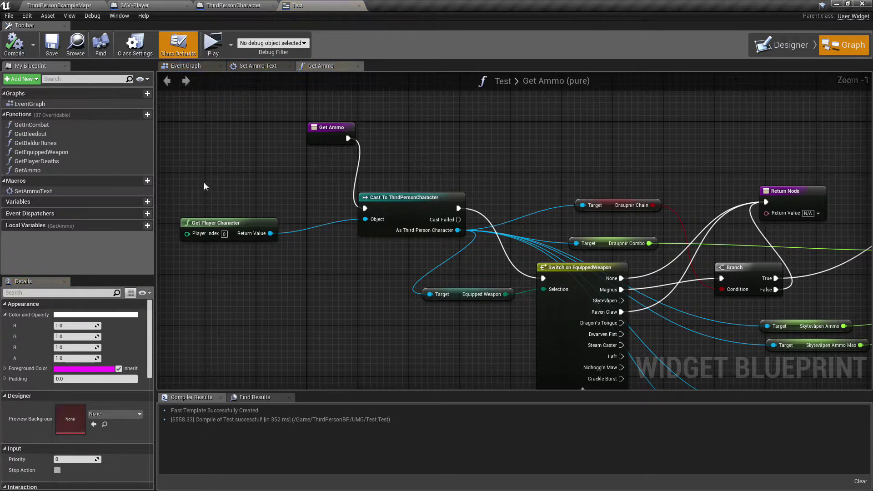
Inspect the Cast To ThirdPersonCharacter node, Equipped Weapon variable and Switch on EquippedWeapon node.
click(317, 136)
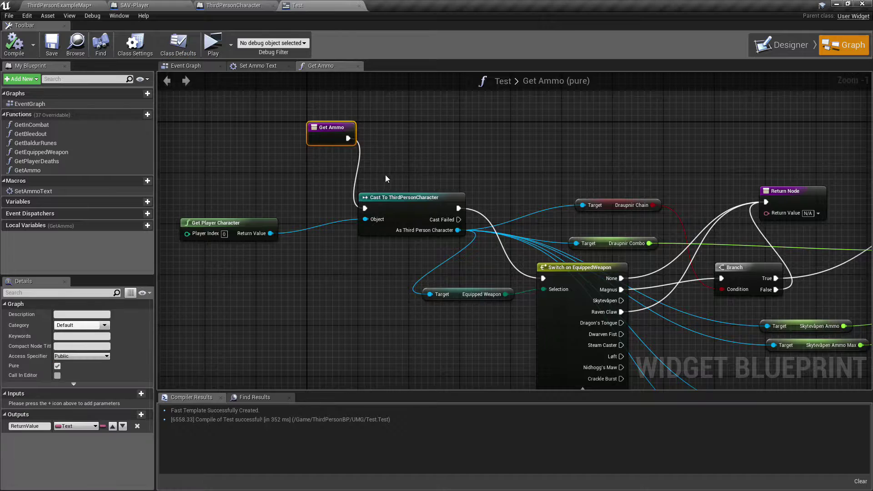
click(418, 209)
right_drag(295, 285, 192, 187)
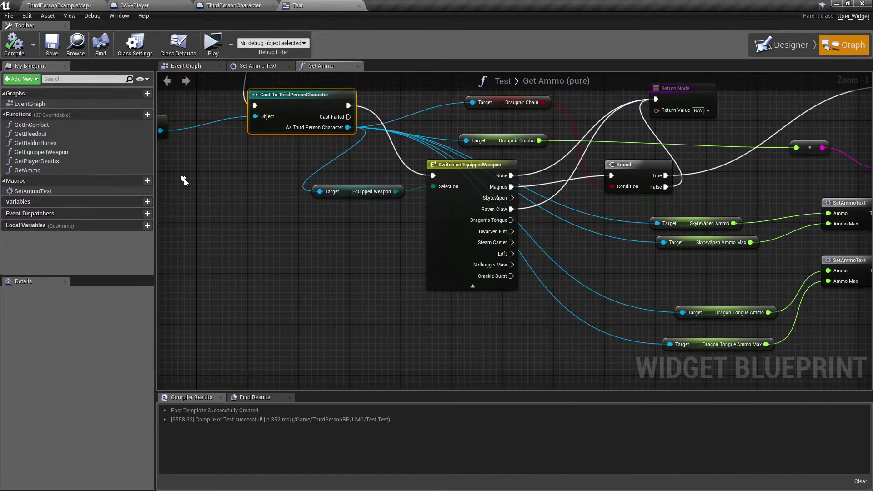
click(343, 189)
mouse_move(354, 268)
right_down()
mouse_move(204, 264)
mouse_move(203, 247)
right_up()
click(310, 181)
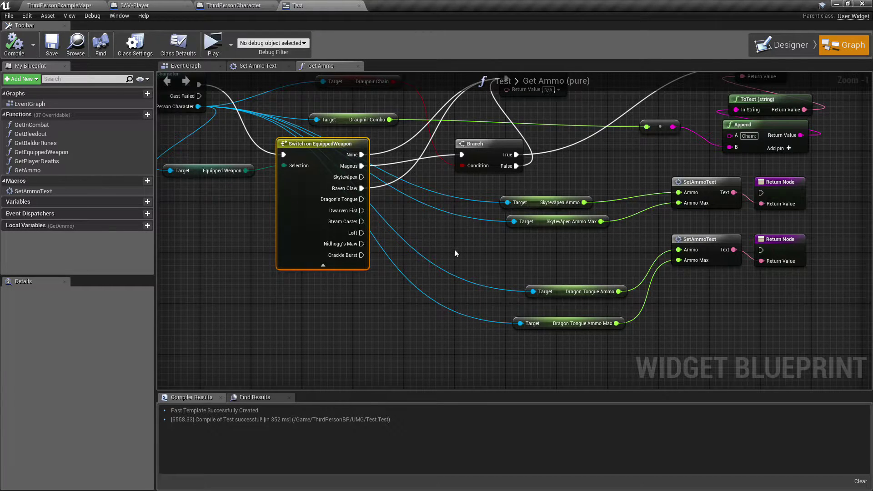
Check the Skytevåpen Ammo and Ammo Max variables and bring the SetAmmoText calls into view.
mouse_move(455, 254)
right_down()
mouse_move(374, 257)
mouse_move(359, 349)
mouse_move(510, 240)
mouse_move(419, 250)
mouse_move(321, 238)
mouse_move(397, 257)
mouse_move(390, 267)
right_up()
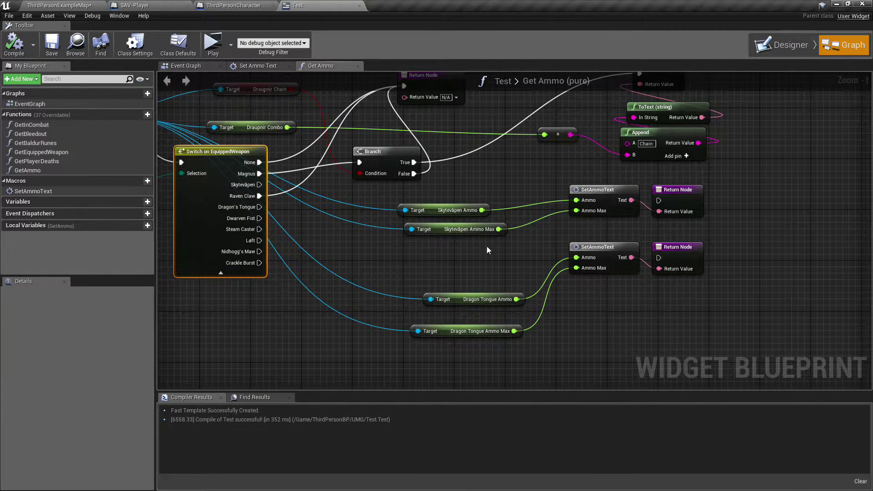
click(434, 209)
click(435, 225)
right_drag(476, 253, 363, 253)
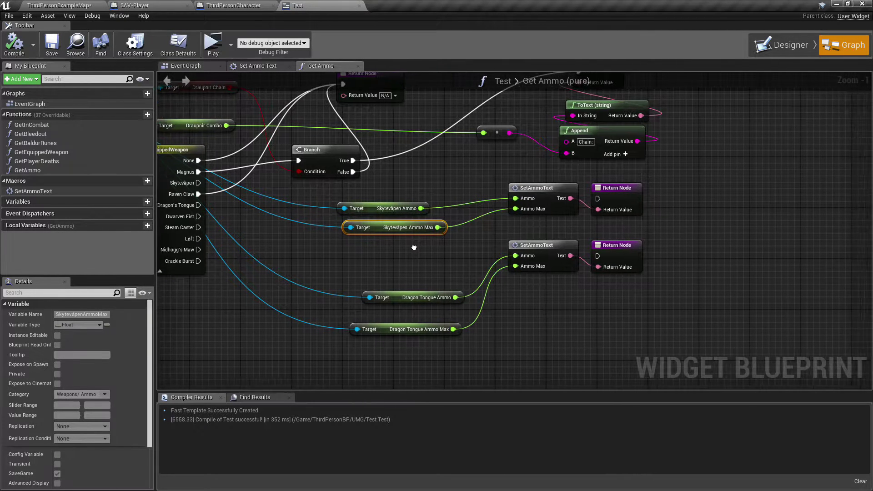
right_drag(72, 152, 347, 191)
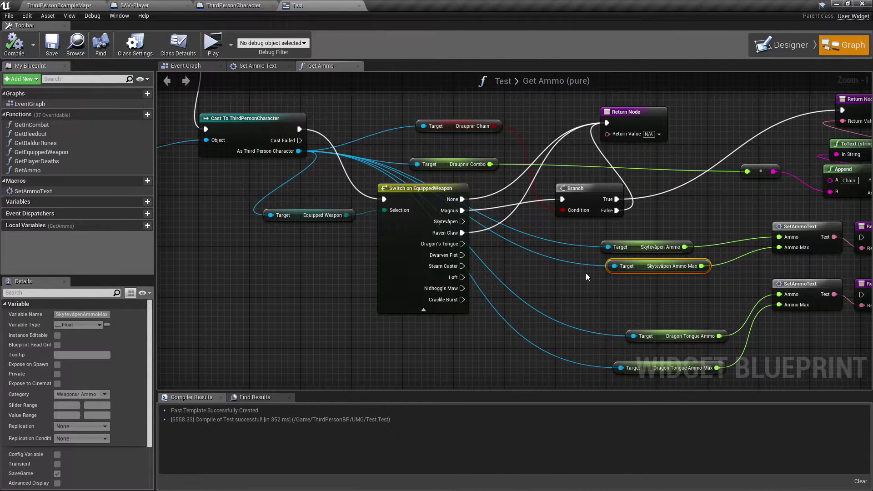
right_drag(629, 261, 500, 259)
mouse_move(589, 216)
right_down()
mouse_move(515, 228)
mouse_move(500, 216)
right_up()
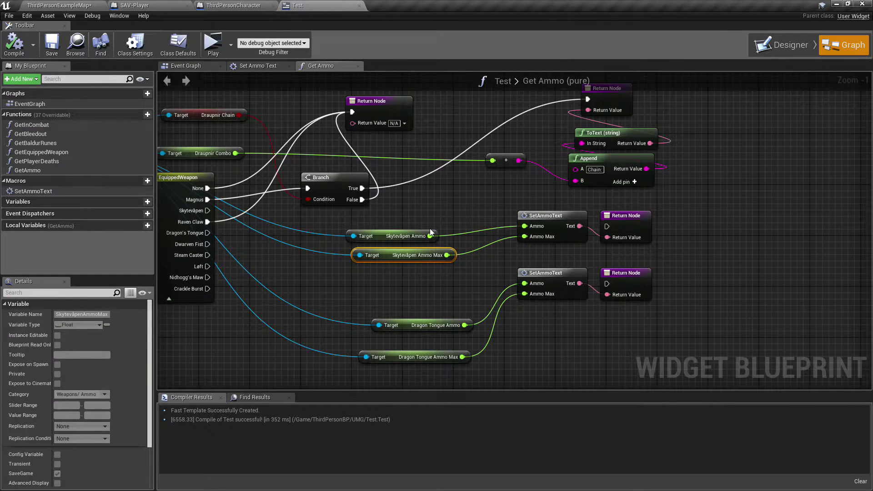
Open the Set Ammo Text macro graph and recentre its nodes in view.
double_click(539, 216)
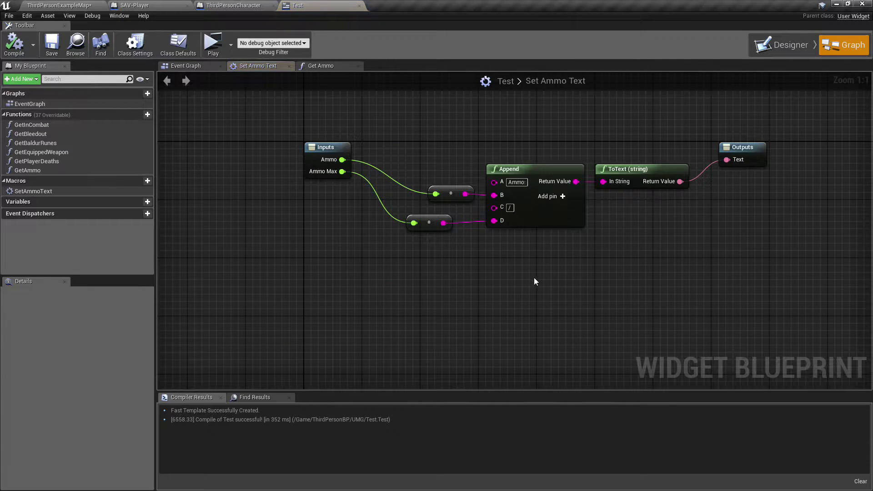
right_drag(534, 281, 397, 300)
right_drag(317, 175, 355, 143)
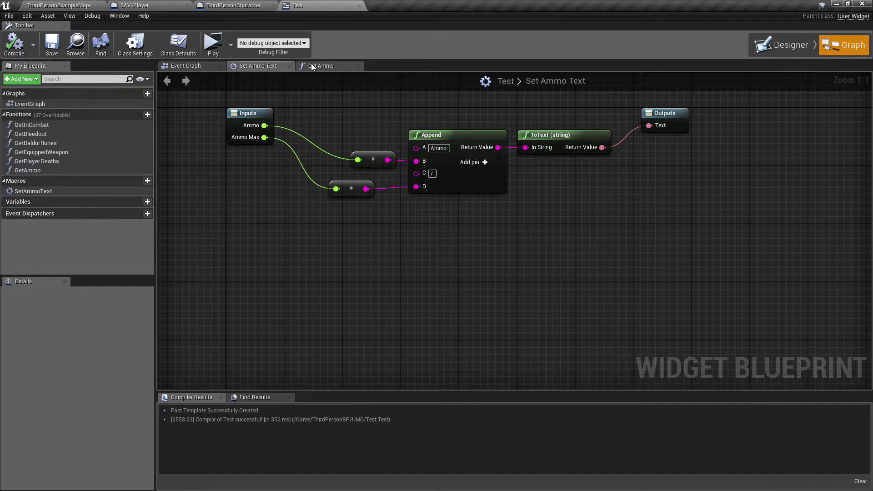
click(328, 66)
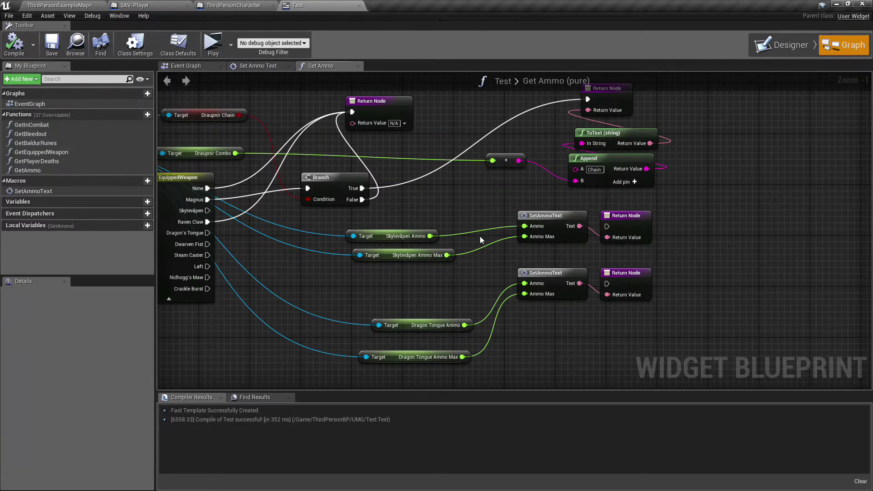
right_drag(402, 293, 460, 217)
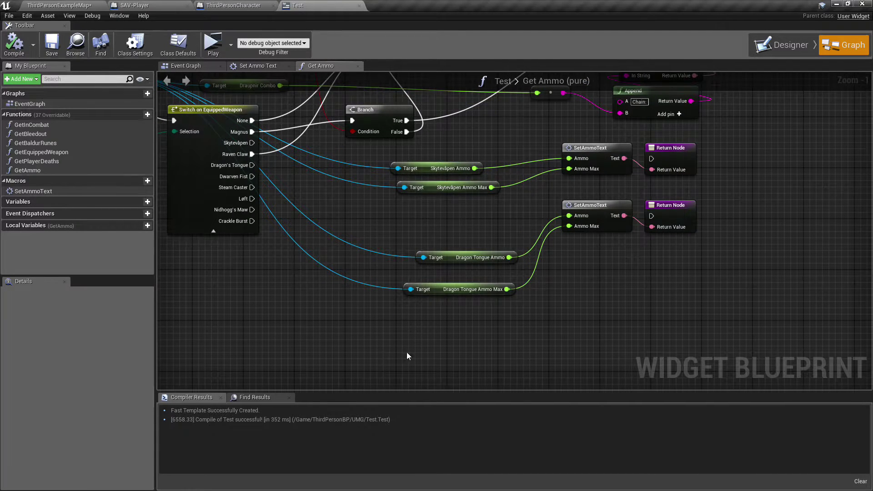
mouse_move(359, 248)
right_down()
mouse_move(366, 316)
mouse_move(421, 374)
right_up()
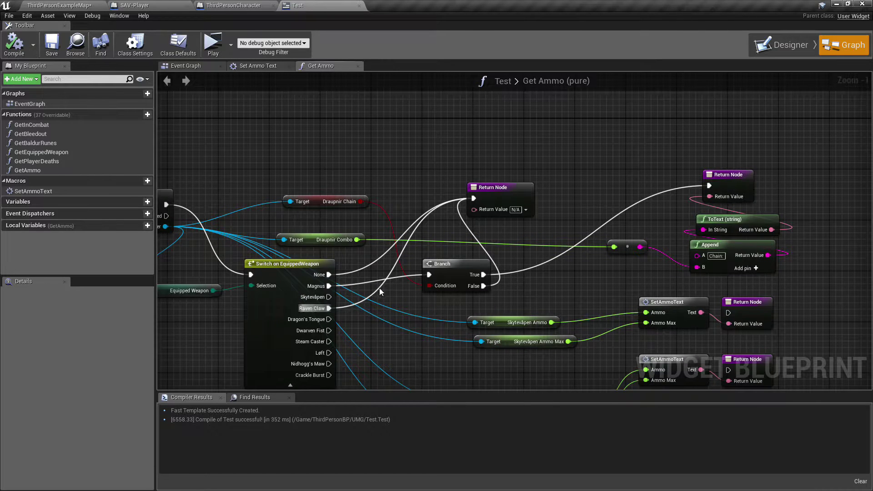
right_drag(255, 352, 294, 275)
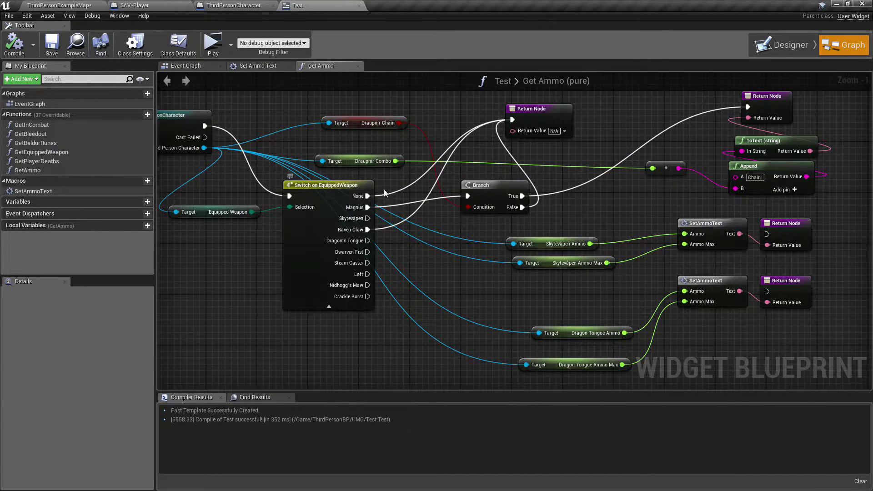
mouse_move(500, 187)
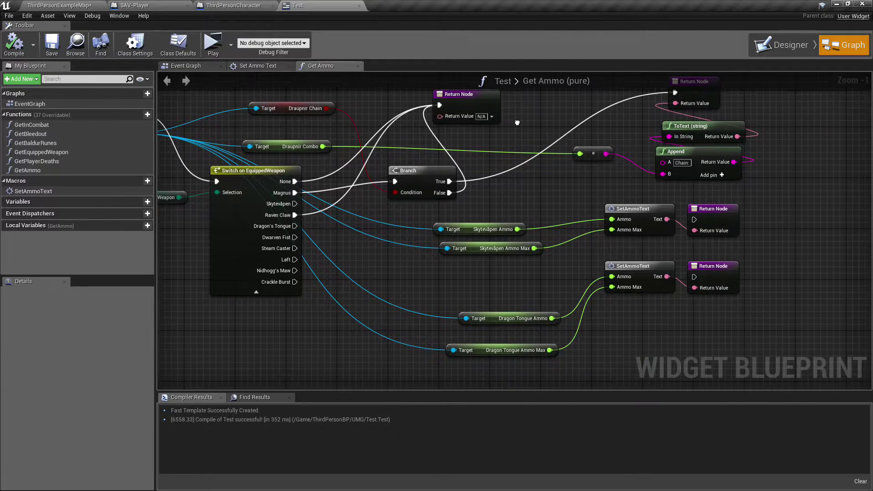
right_drag(576, 141, 503, 127)
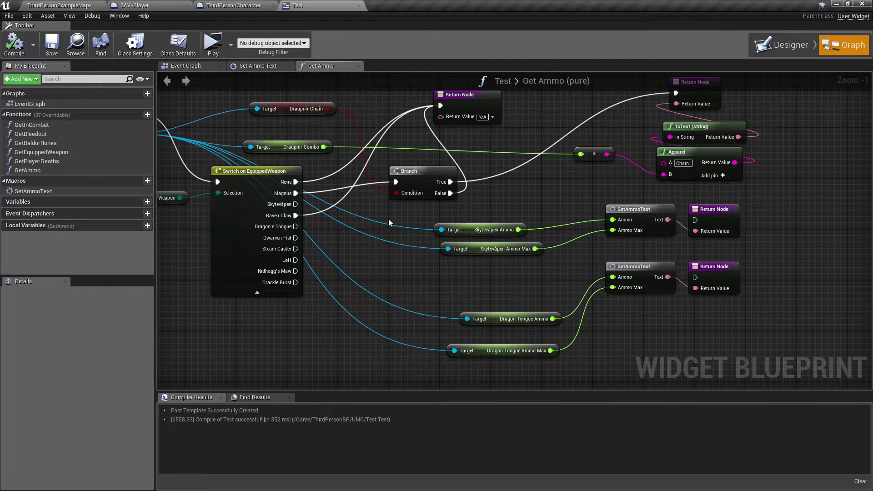
right_drag(389, 218, 355, 246)
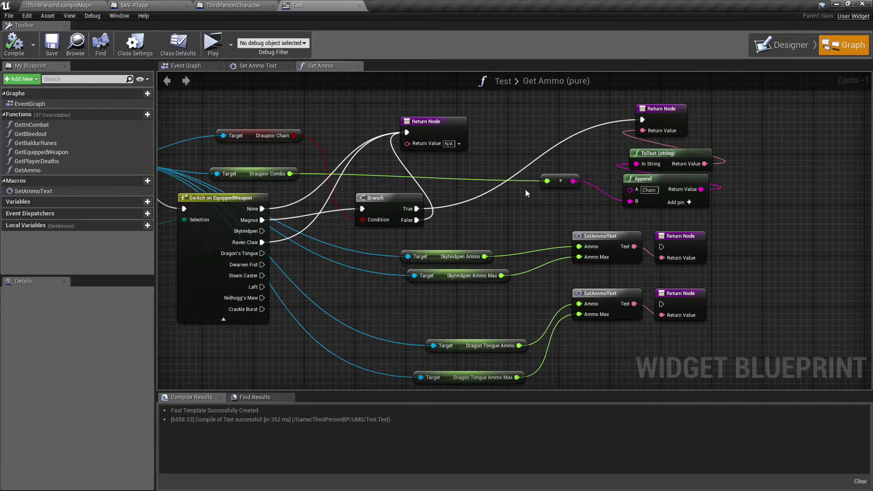
right_drag(334, 260, 442, 261)
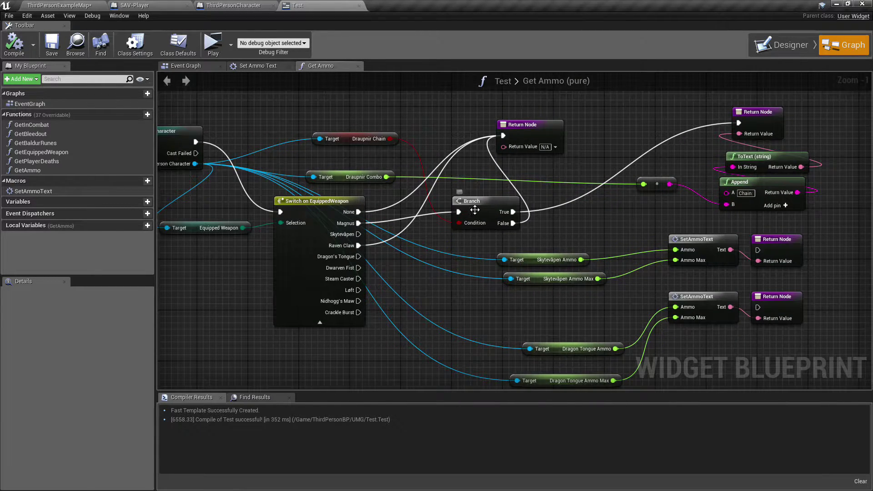
click(475, 210)
right_drag(568, 224, 534, 236)
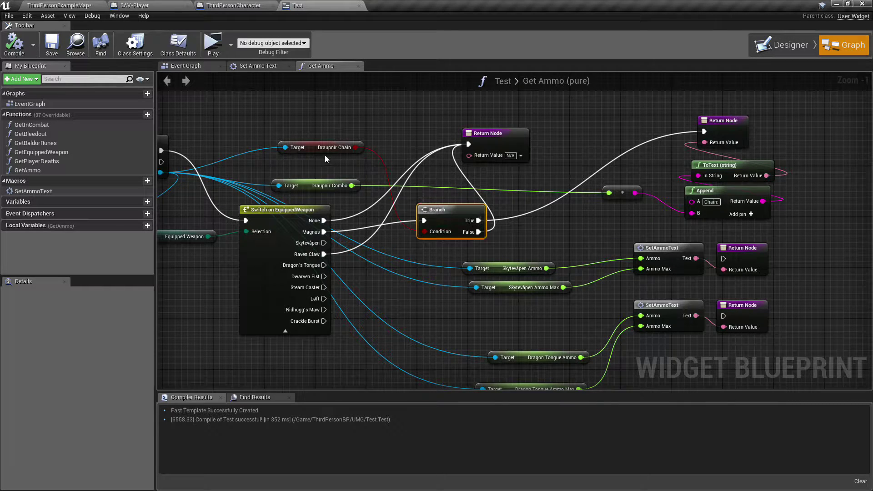
right_drag(324, 154, 420, 149)
click(406, 141)
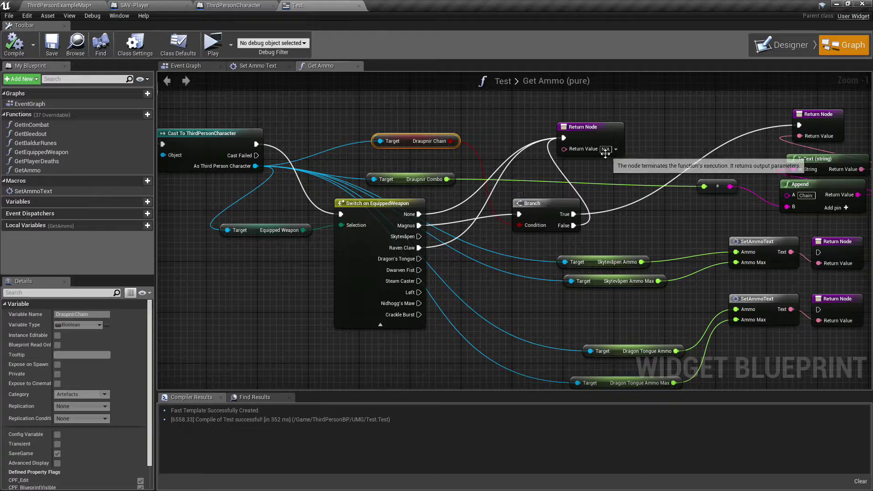
click(614, 132)
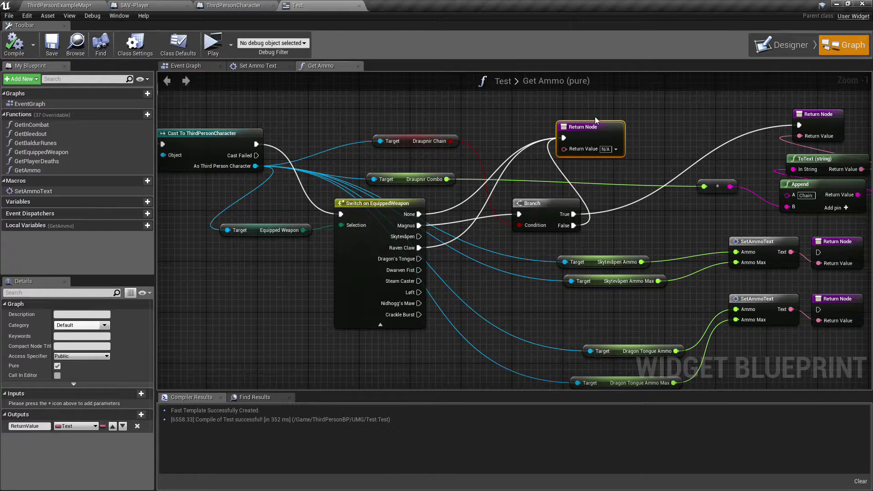
mouse_move(702, 225)
right_down()
mouse_move(515, 221)
mouse_move(445, 240)
right_up()
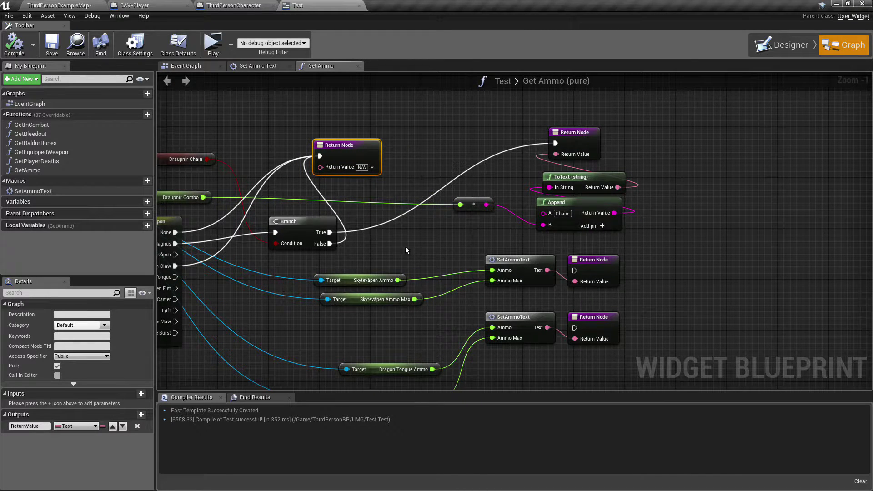
Reposition the ToText node beside the return node, next to the Append node.
drag(439, 110, 685, 241)
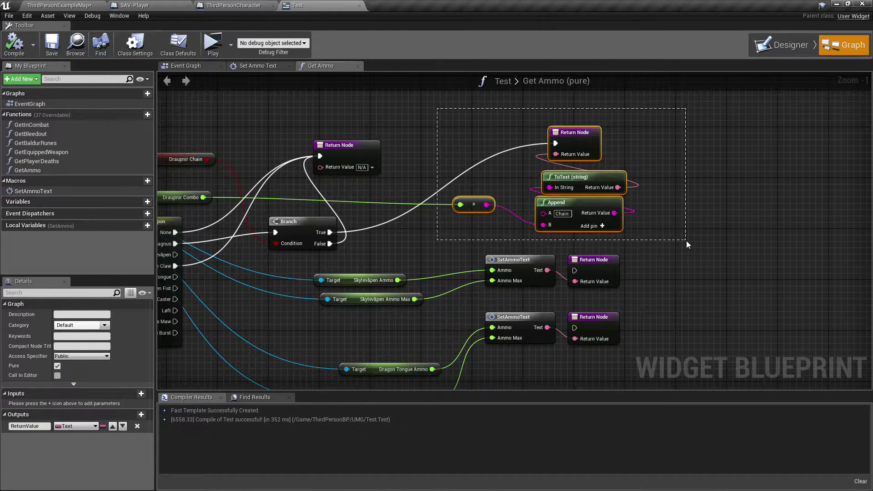
click(572, 218)
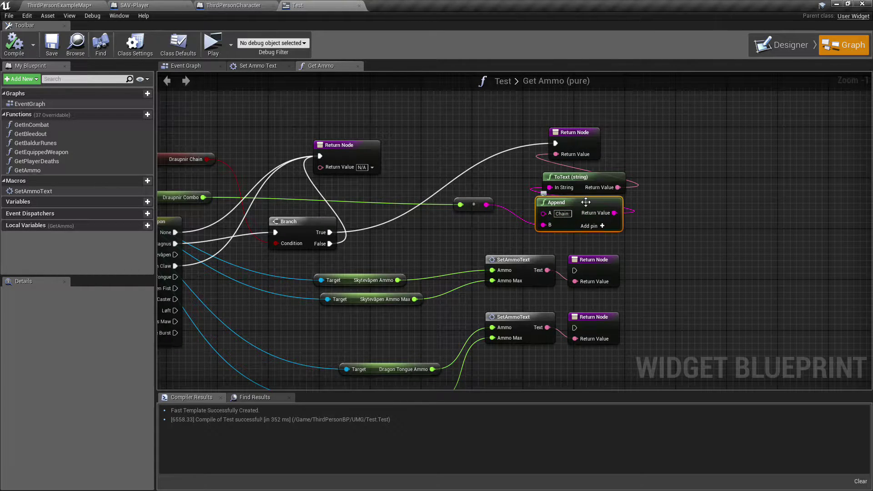
drag(589, 177, 585, 172)
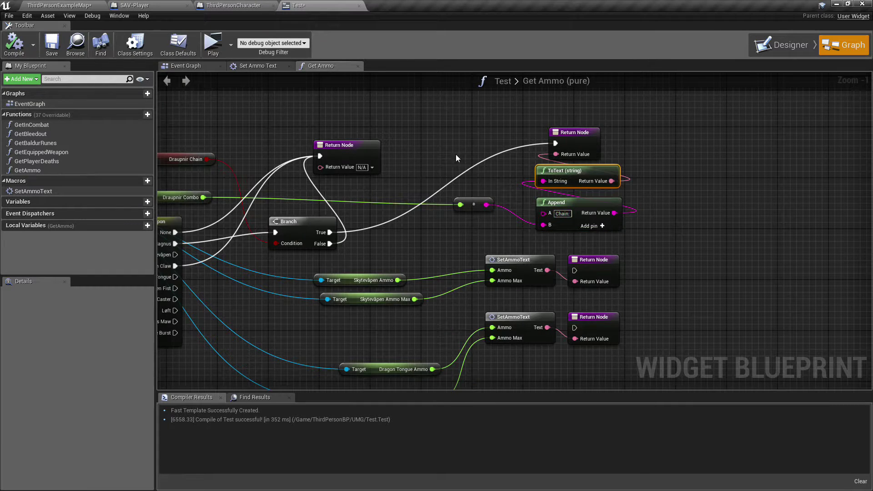
click(439, 151)
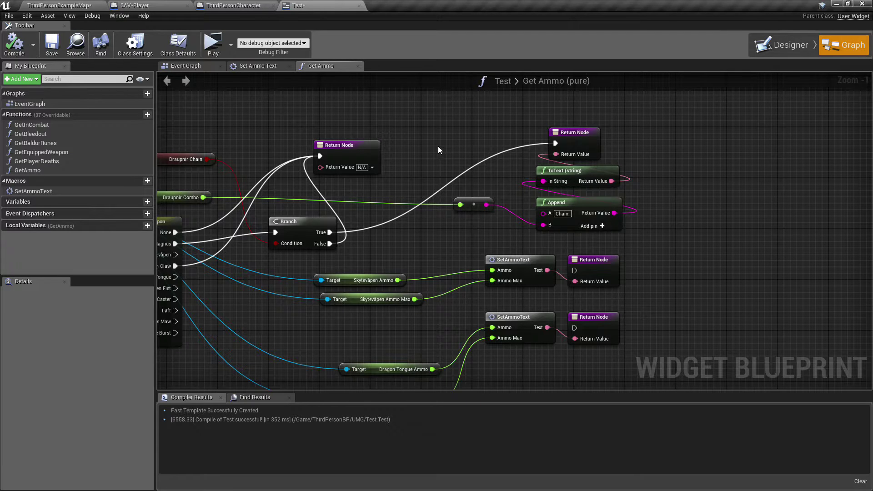
Move Get Player Character nearer the Cast node and launch a Standalone Game preview.
mouse_move(441, 151)
right_down()
mouse_move(349, 109)
mouse_move(367, 125)
mouse_move(357, 197)
right_up()
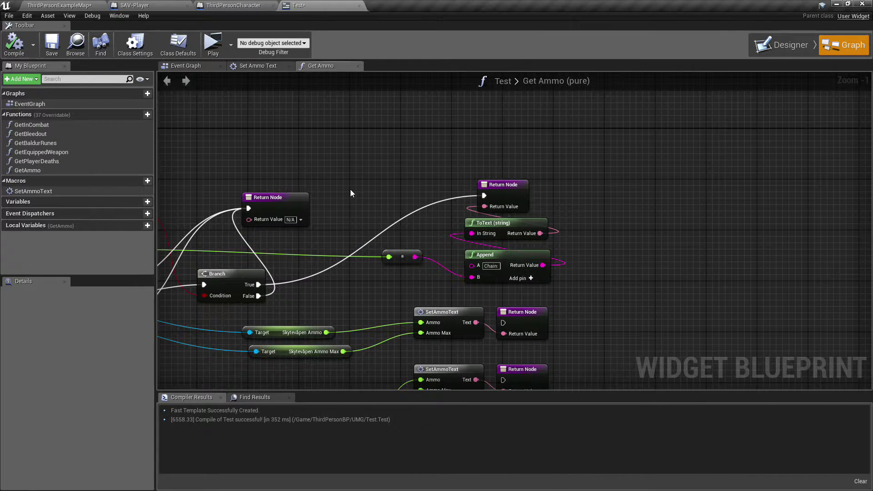
mouse_move(370, 179)
right_down()
mouse_move(392, 140)
mouse_move(342, 89)
right_up()
scroll(410, 205, down, 2)
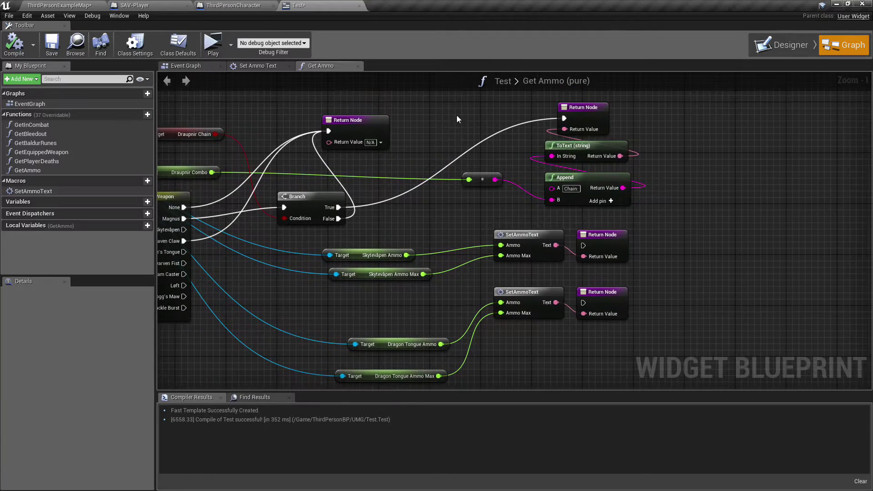
mouse_move(444, 192)
right_down()
mouse_move(475, 228)
mouse_move(515, 251)
right_up()
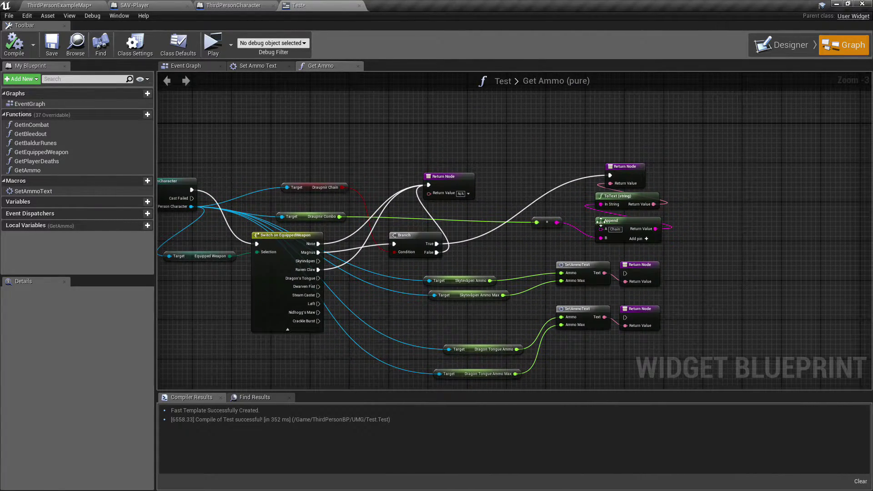
right_drag(552, 152, 716, 120)
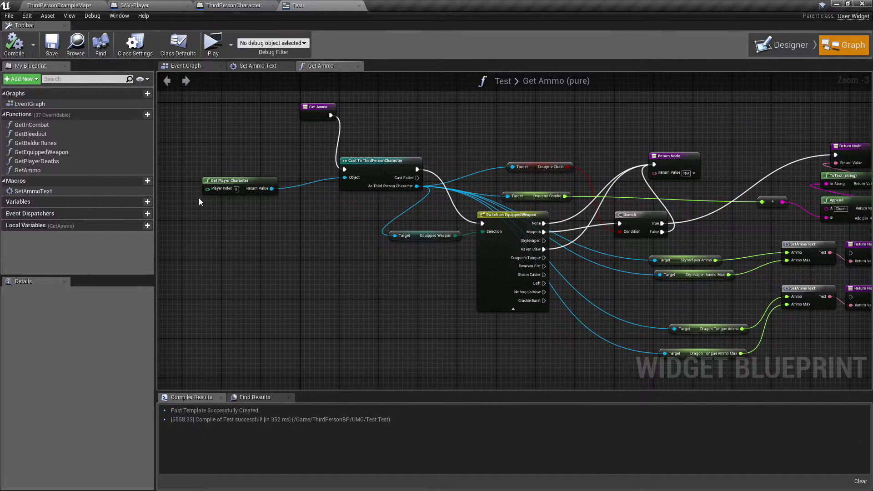
drag(218, 183, 253, 169)
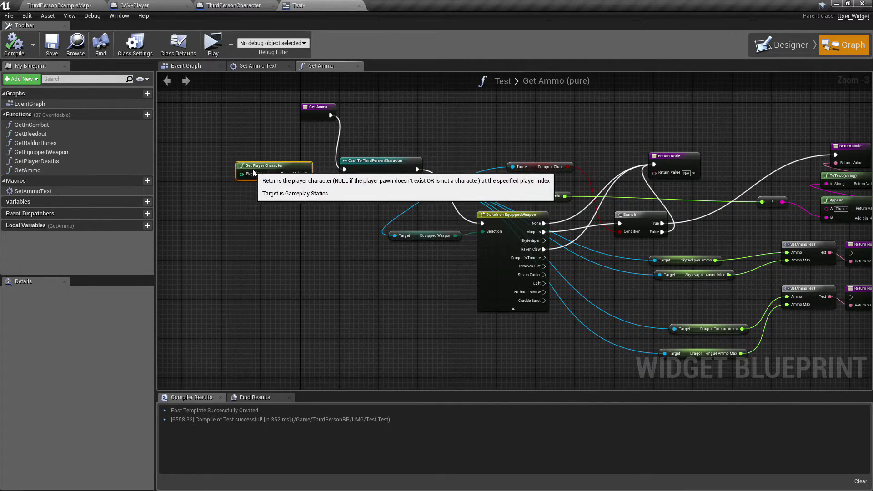
right_drag(253, 169, 199, 262)
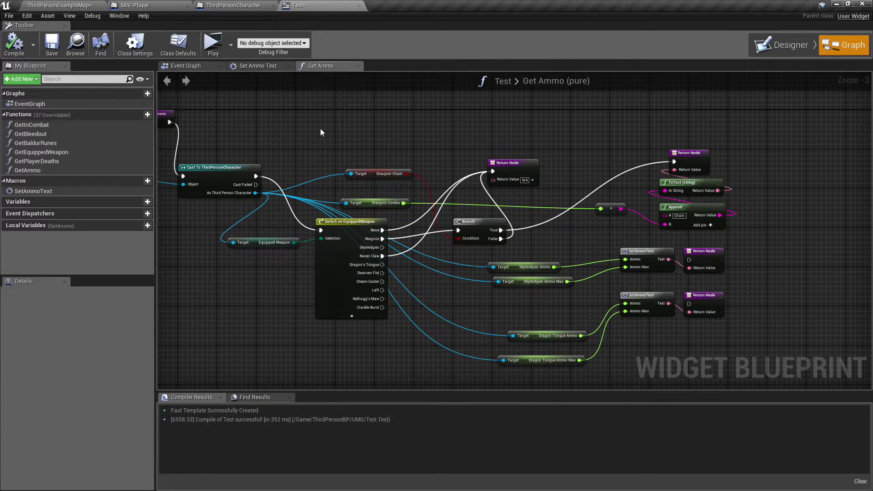
click(212, 44)
Run across the courtyard and open the weapon wheel, confirming no ammo line shows.
key(w)
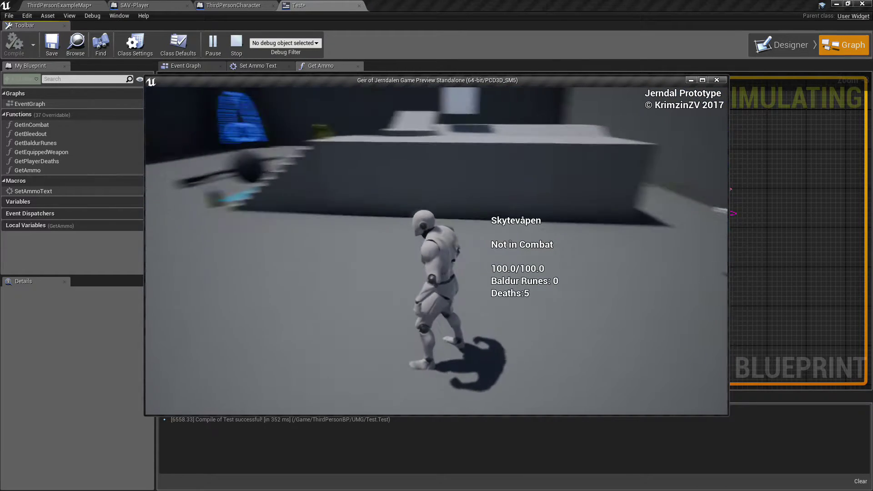
key(w)
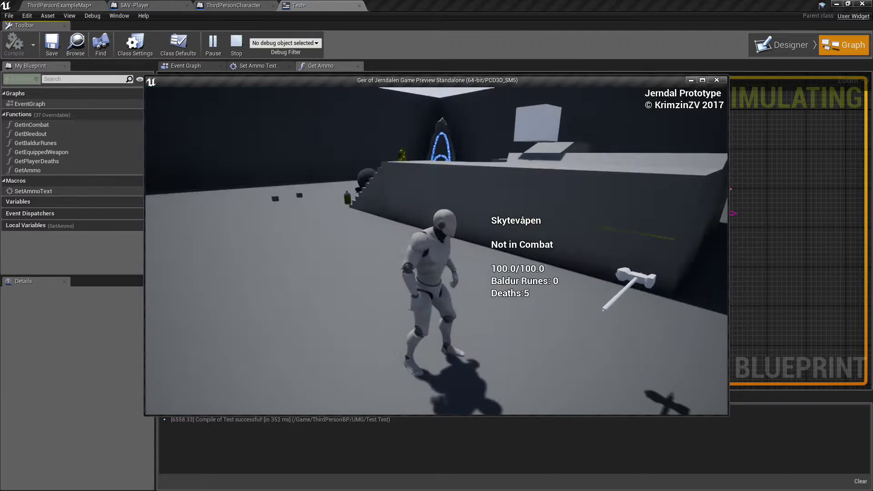
key(Tab)
key(Tab)
key(w)
Exit the preview, wire the Raven Claw case into SetAmmoText, and relaunch the preview.
key(Escape)
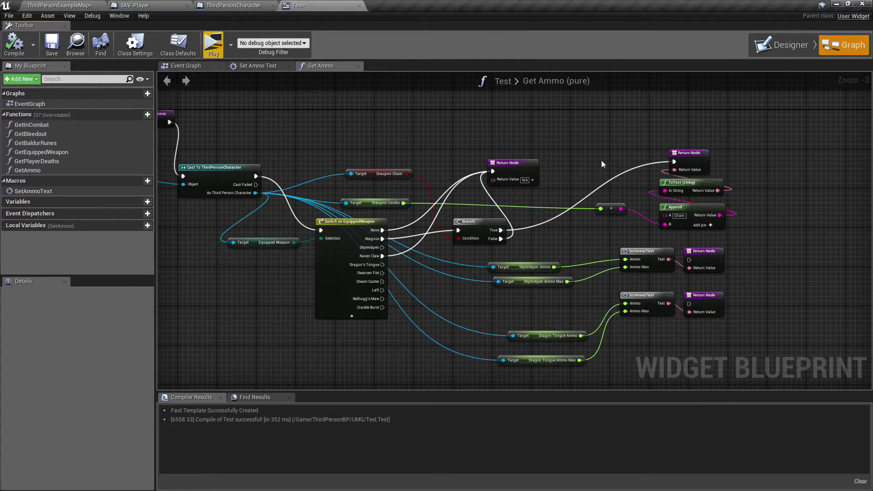
mouse_move(567, 177)
right_down()
mouse_move(549, 170)
mouse_move(564, 126)
right_up()
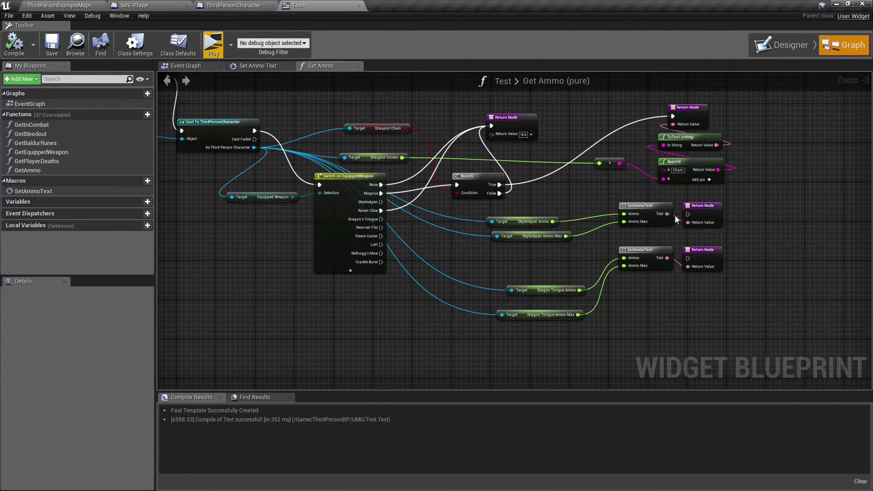
mouse_move(689, 215)
mouse_down()
mouse_move(434, 220)
mouse_move(469, 241)
mouse_up()
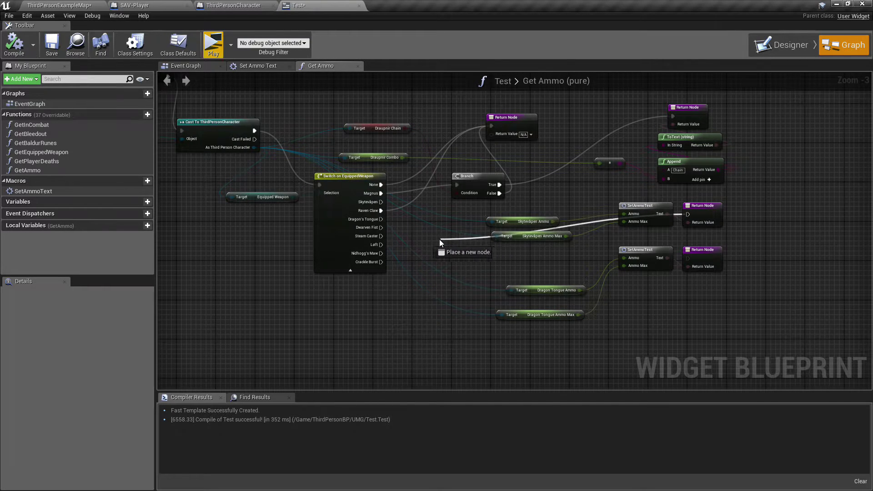
drag(438, 243, 392, 211)
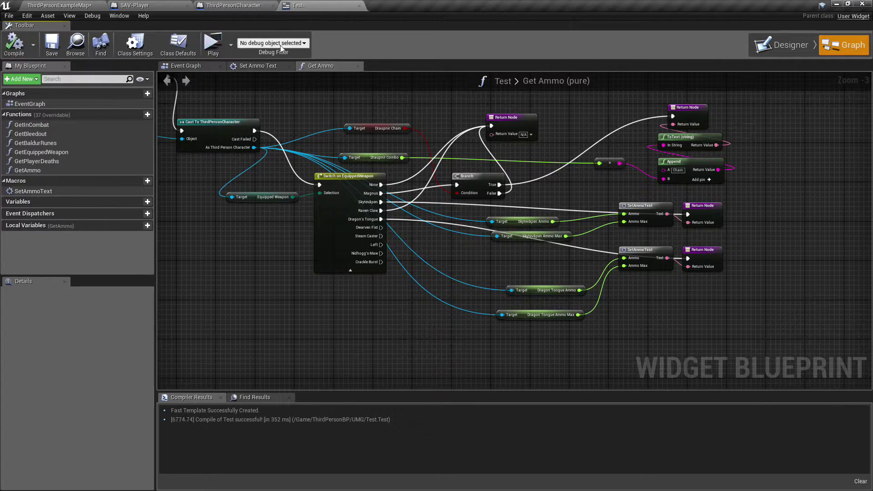
click(215, 49)
Run and fire the Skytevåpen until the HUD ammo reads 6.0/20.0, then open the weapon wheel.
key(w)
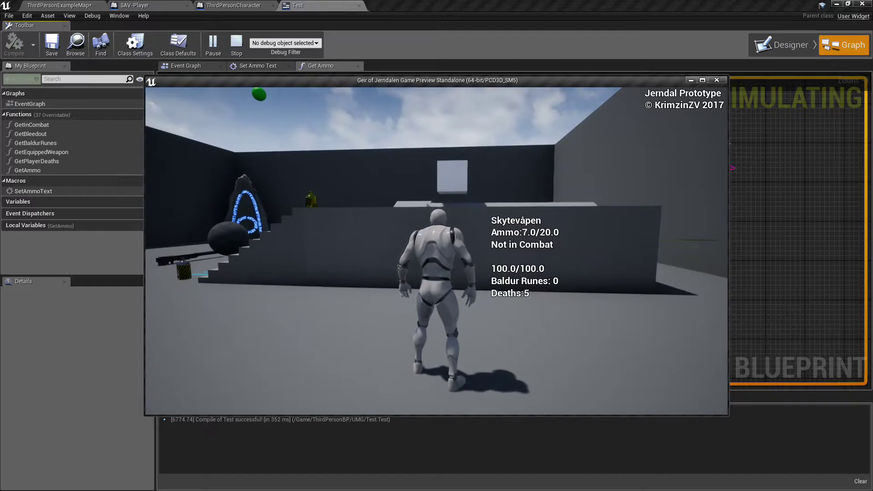
key(w)
key(w)
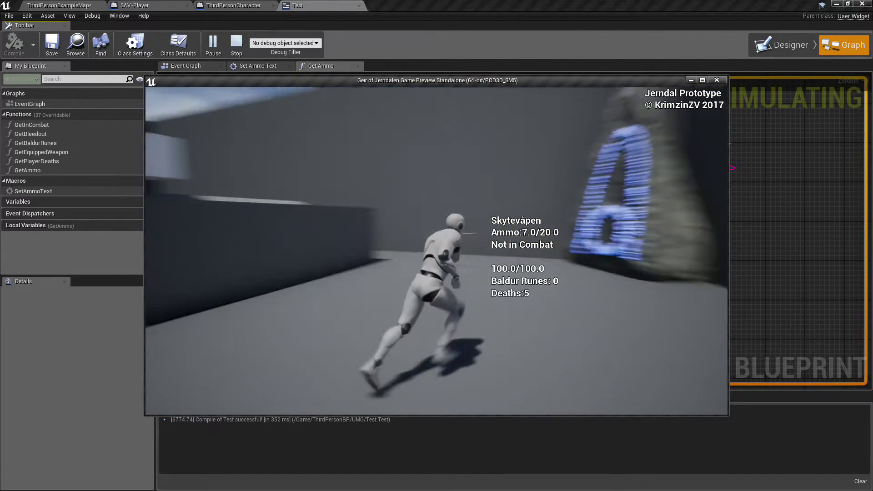
key(w)
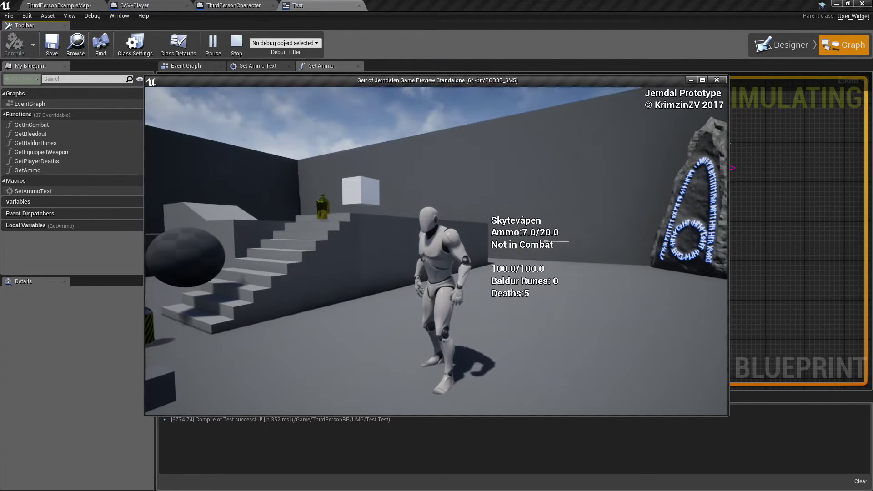
key(w)
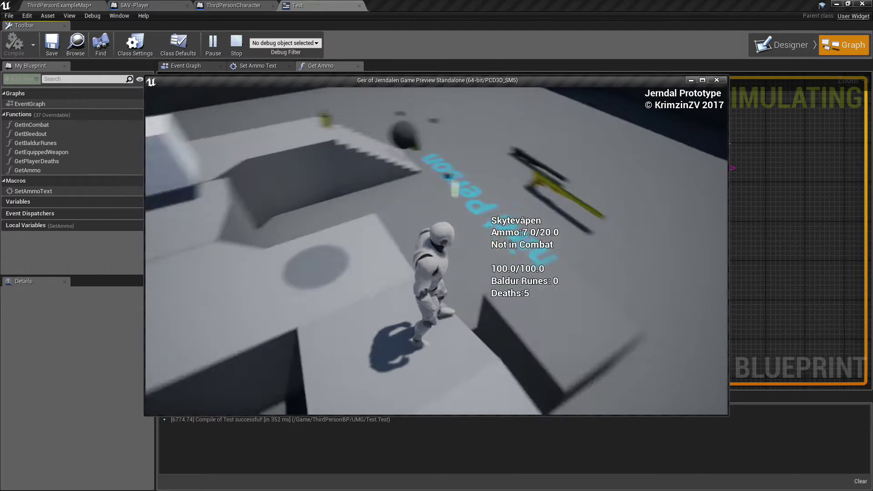
key(Tab)
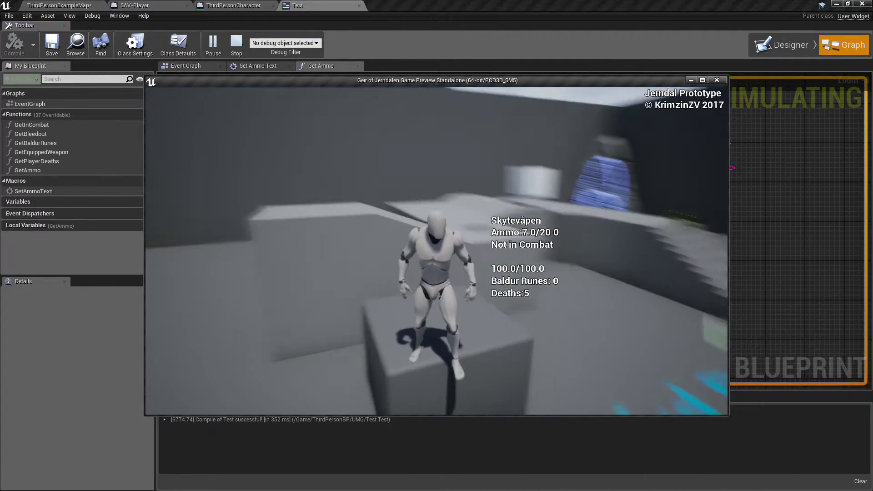
key(Tab)
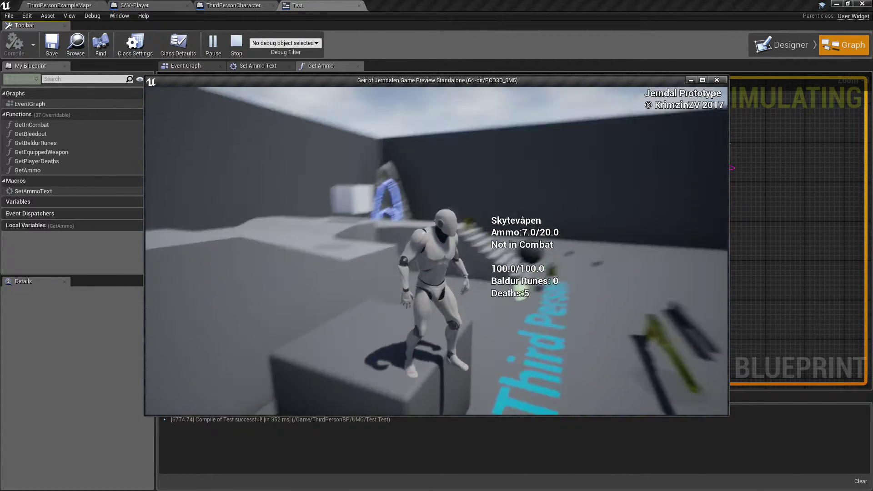
key(Tab)
key(Tab)
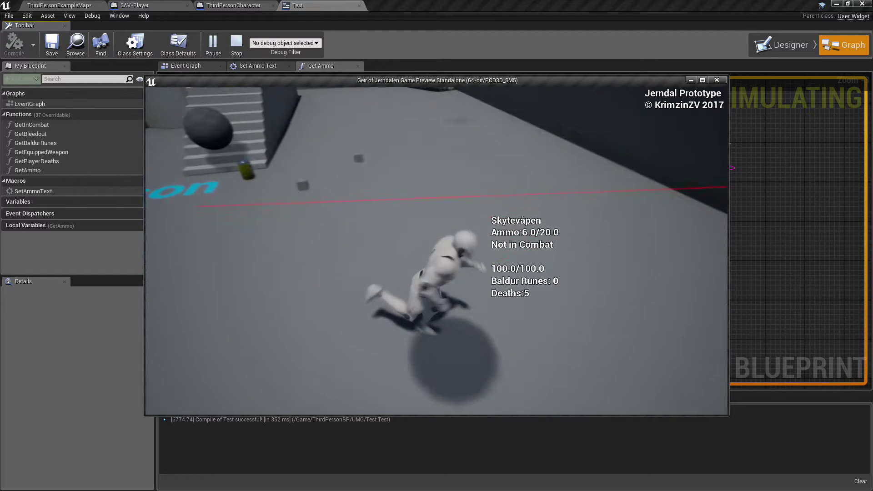
Equip the Magnus great-hammer from the weapon wheel, then bring the wheel up again.
key(Tab)
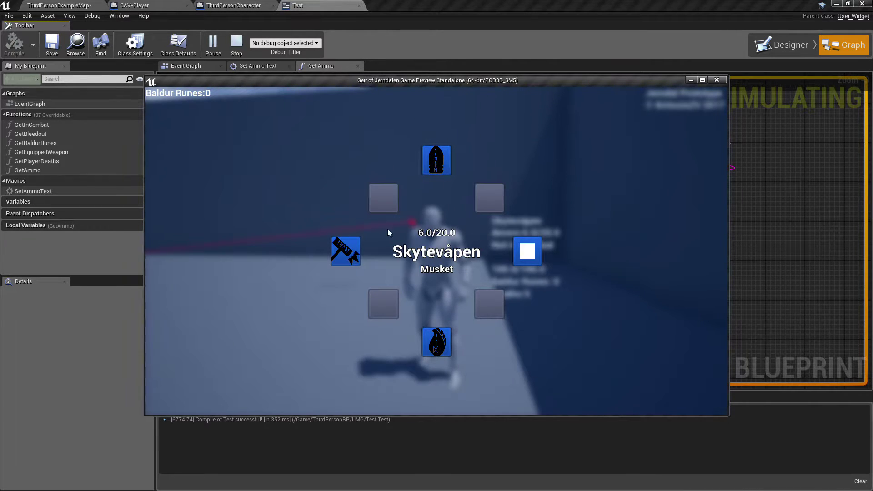
click(351, 245)
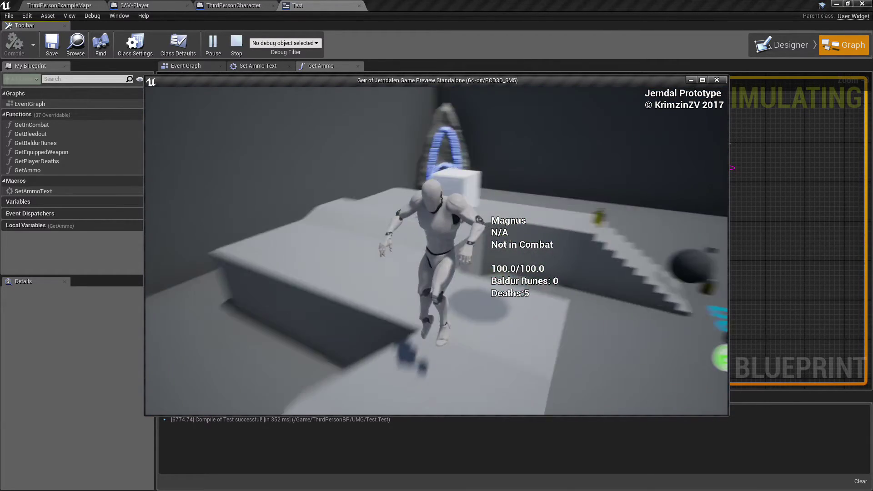
key(Tab)
Equip Dragon's Tongue and play on until health reads 50.0/100.0 and Deaths 8.
click(439, 343)
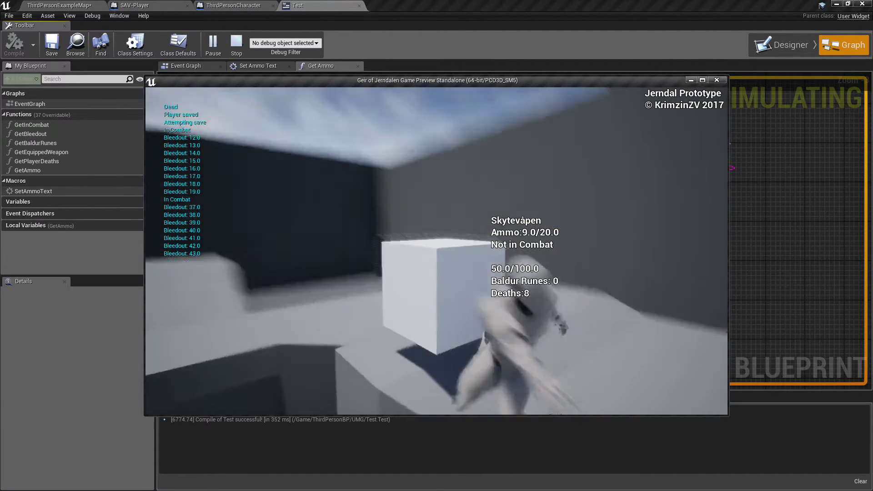
Run past the cube to the glowing obelisk until health refills to 100.0/100.0.
key(w)
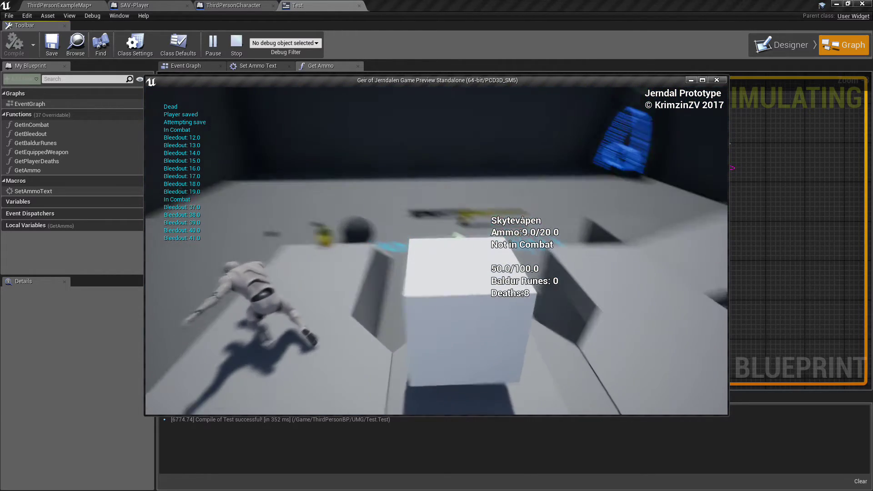
key(w)
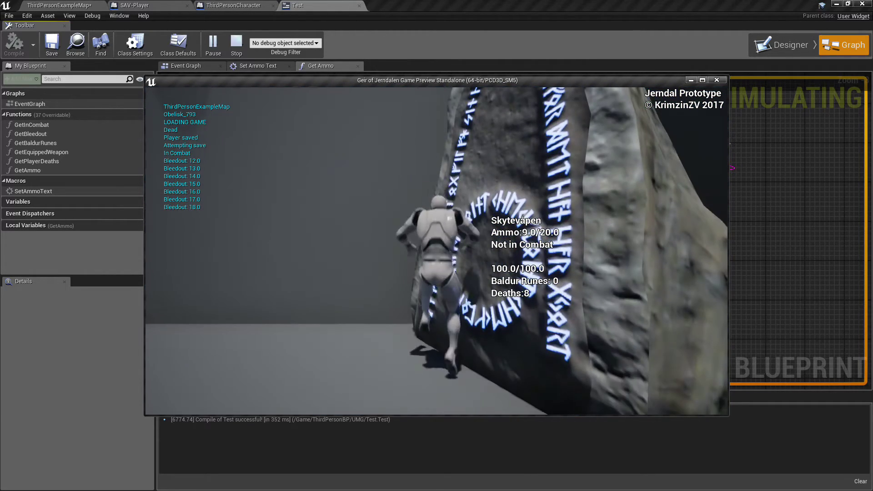
key(w)
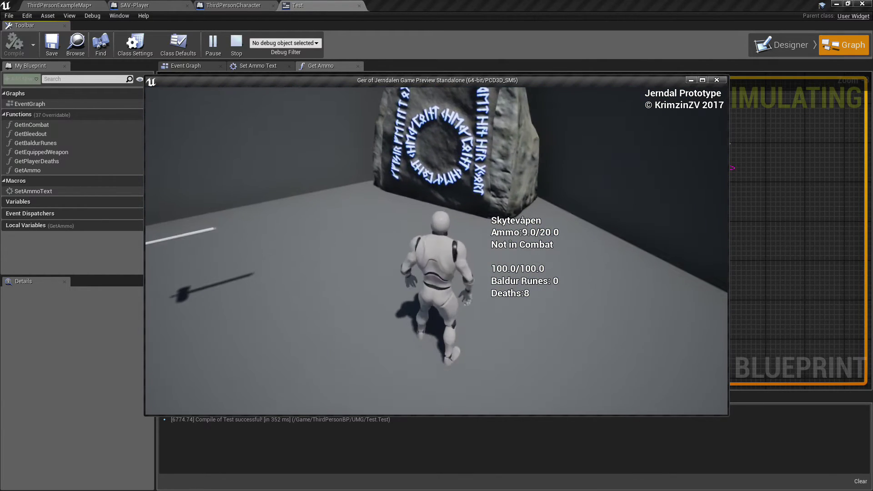
key(w)
key(w)
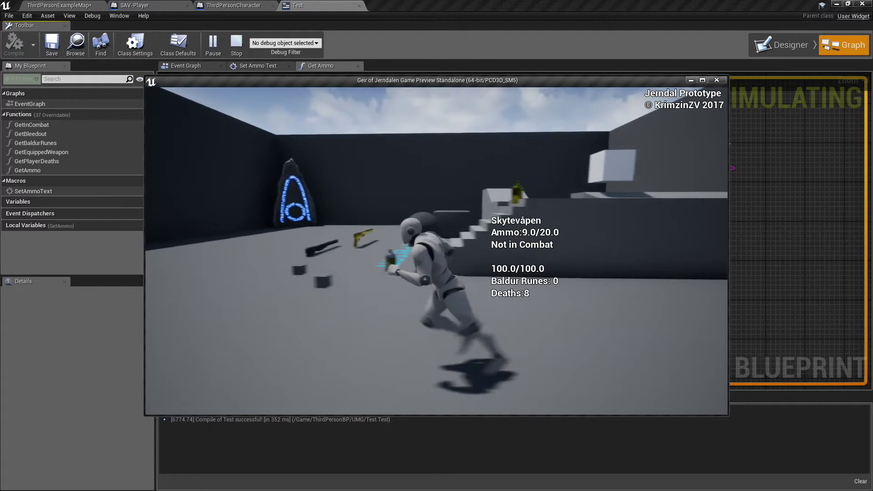
Equip Dragon's Tongue, run with it, and keep it selected on the weapon wheel.
key(Tab)
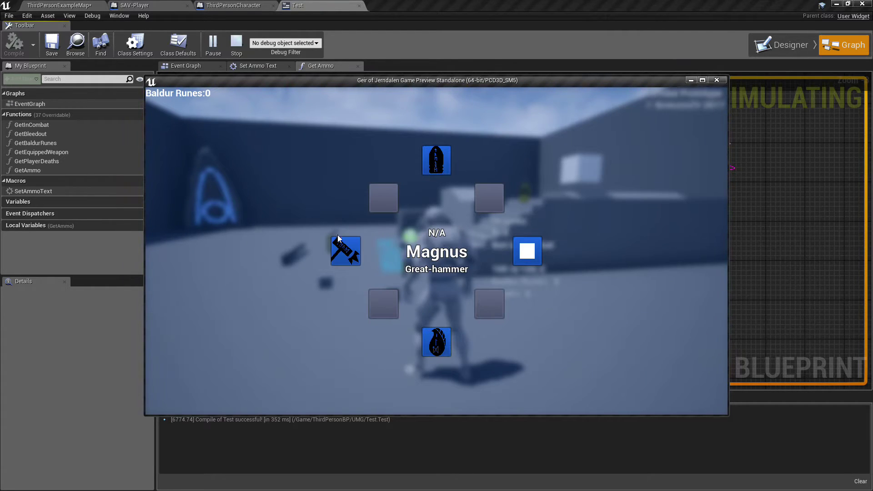
click(437, 343)
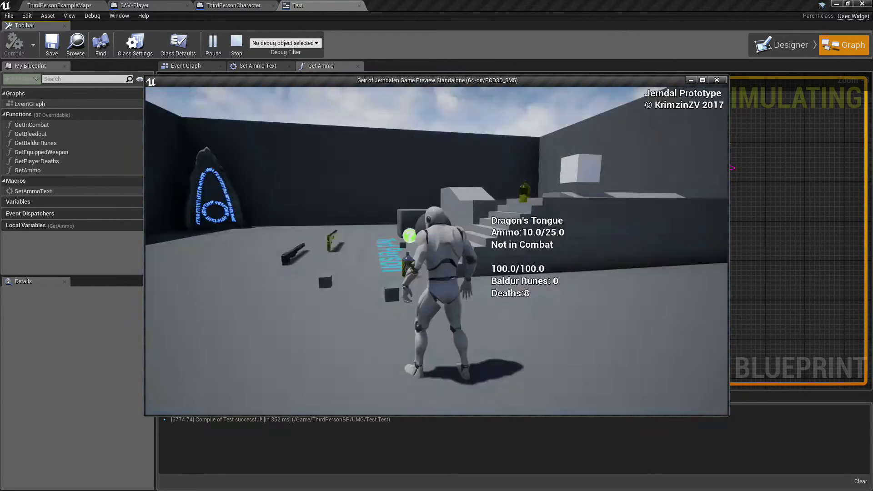
key(w)
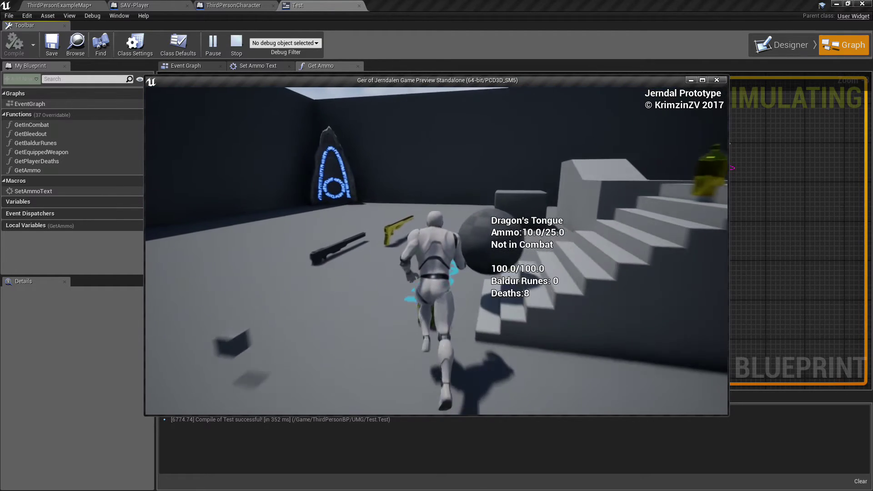
key(Tab)
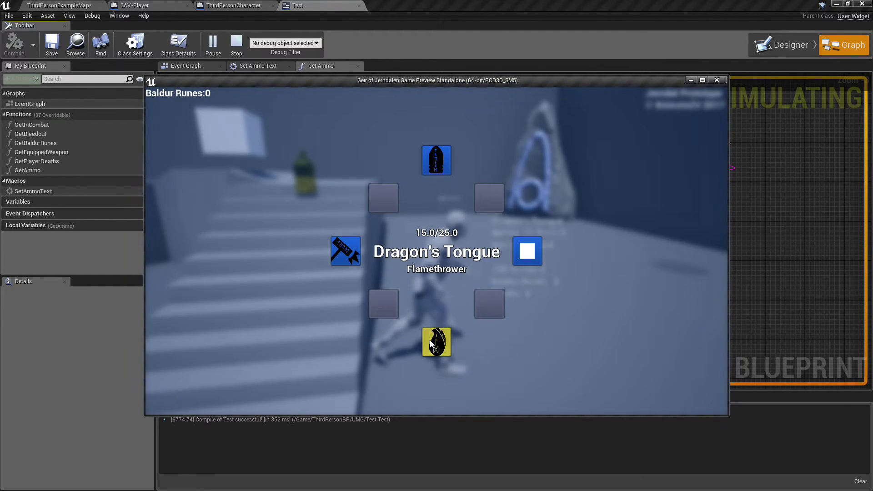
click(437, 344)
key(w)
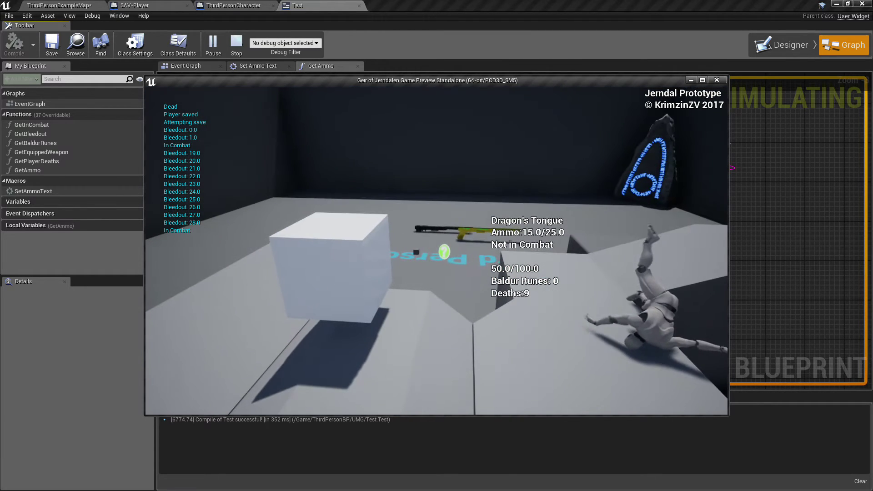
After respawning, equip Dragon's Tongue and then Raven Claw from the weapon wheel.
key(Tab)
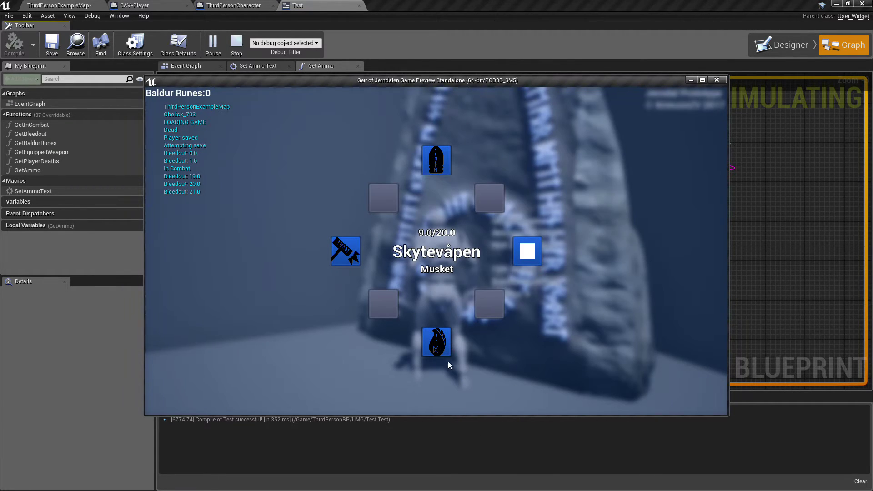
click(450, 342)
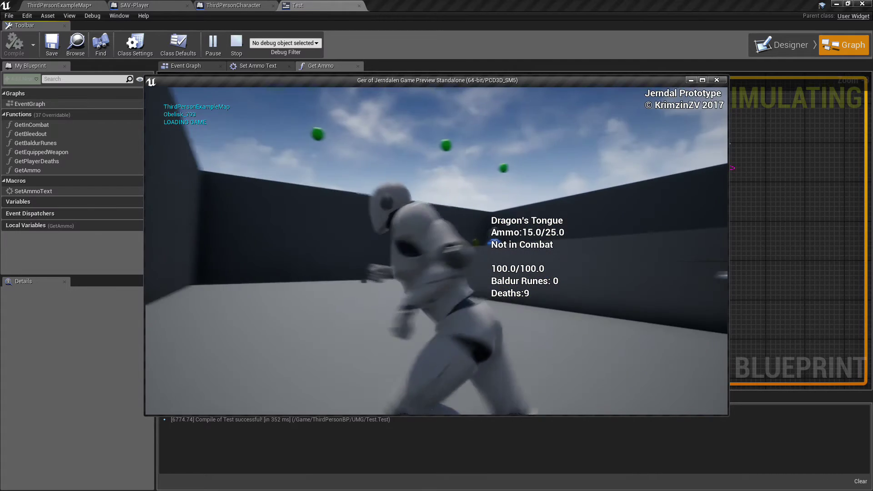
key(Tab)
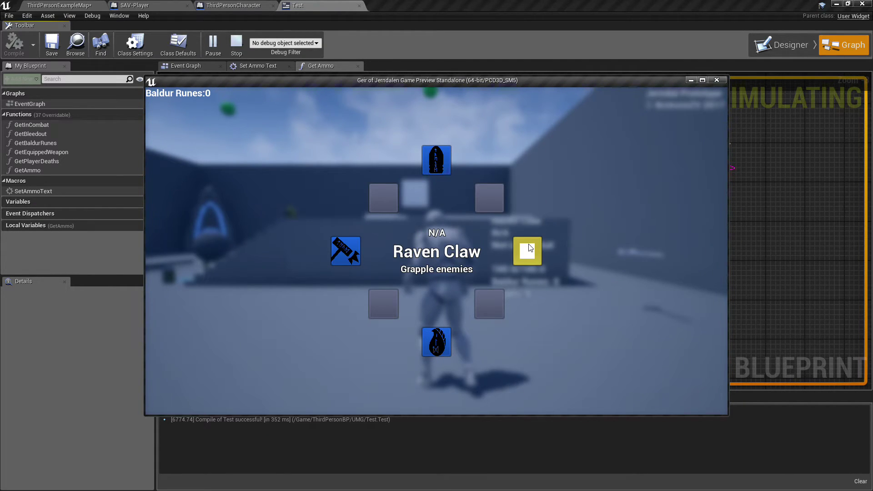
click(576, 271)
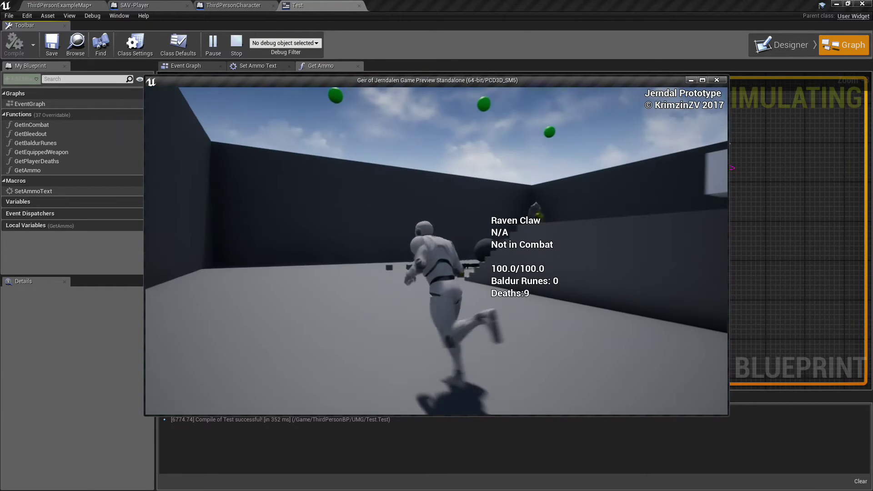
key(Tab)
Equip the Magnus great-hammer, then give the game preview window focus.
click(347, 242)
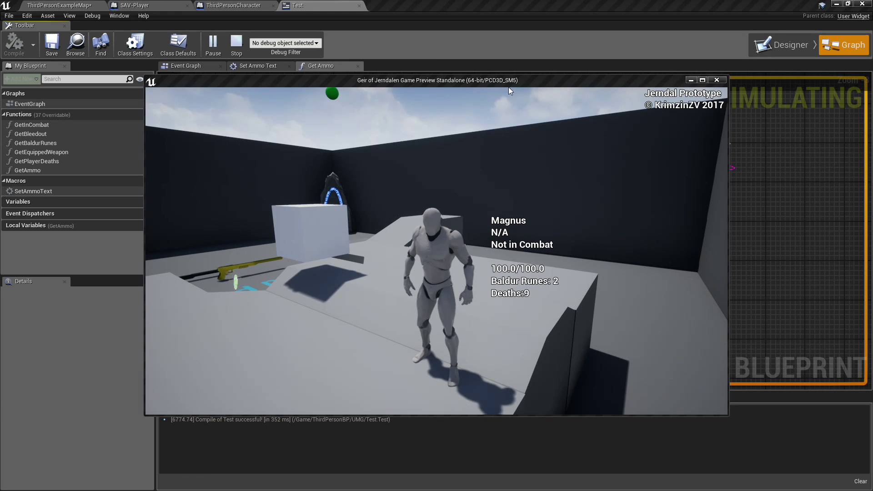
click(496, 77)
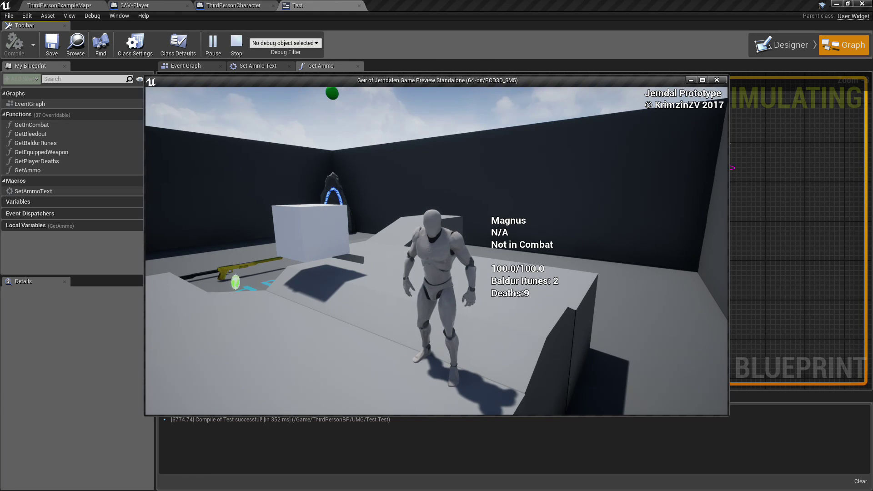